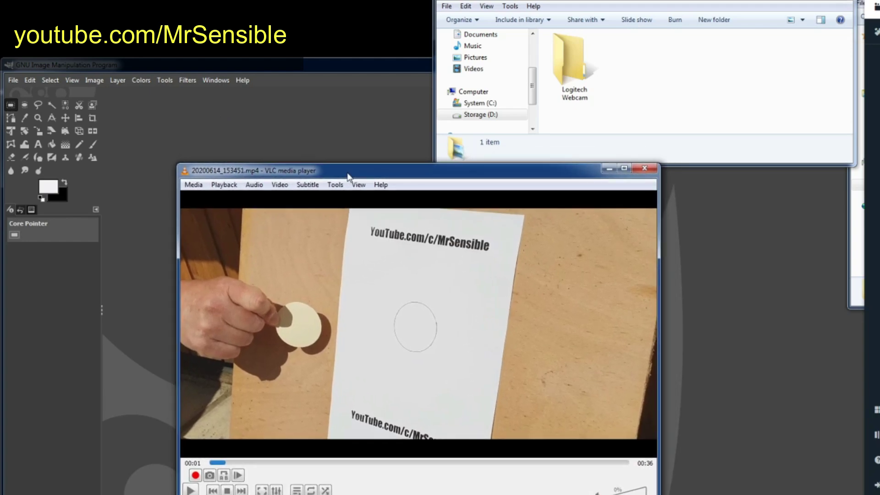
Step: Take a snapshot of the paused video frame at 00:01 in VLC
click(656, 102)
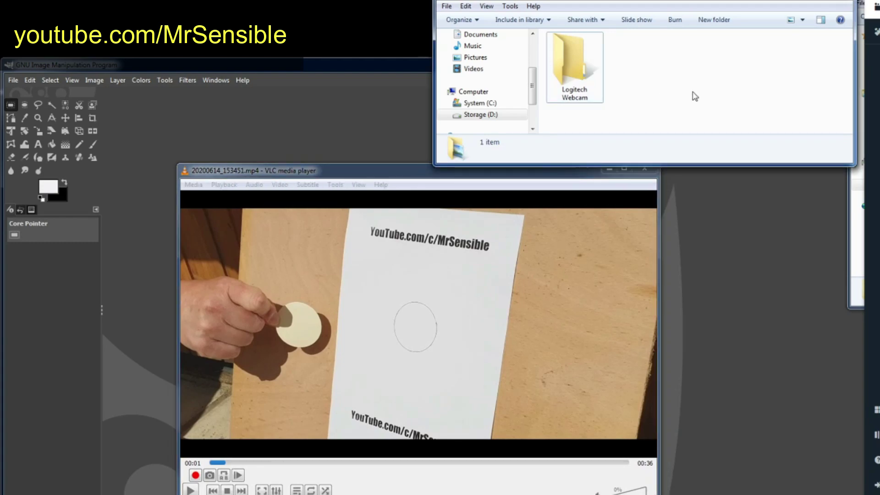
click(374, 180)
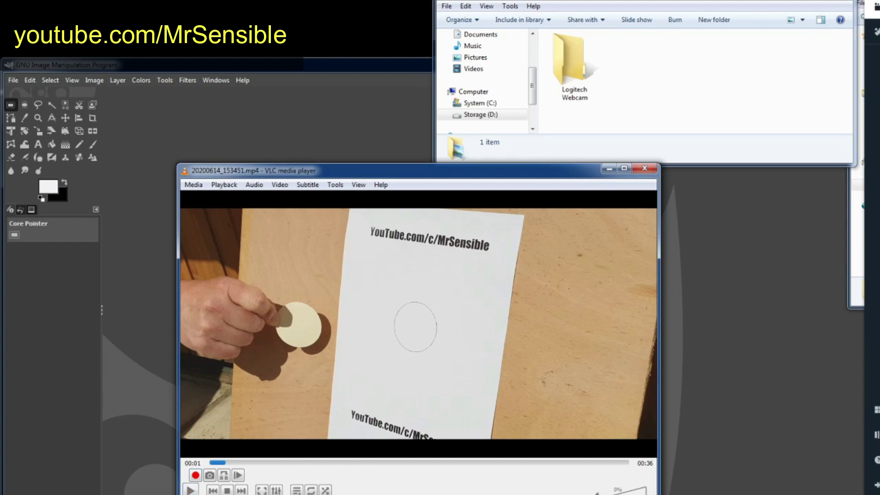
click(210, 476)
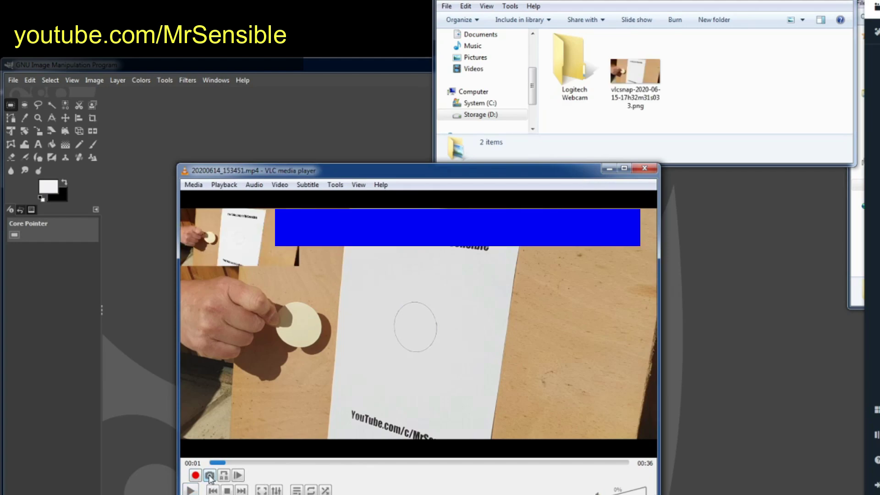
click(695, 111)
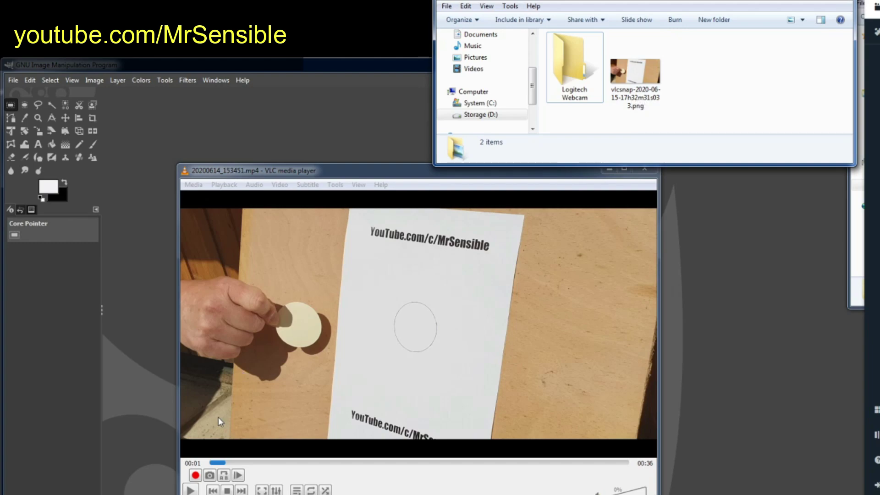
Step: Play the video on to 00:07, pause it, and take a snapshot of the disc held in front of the paper
click(191, 490)
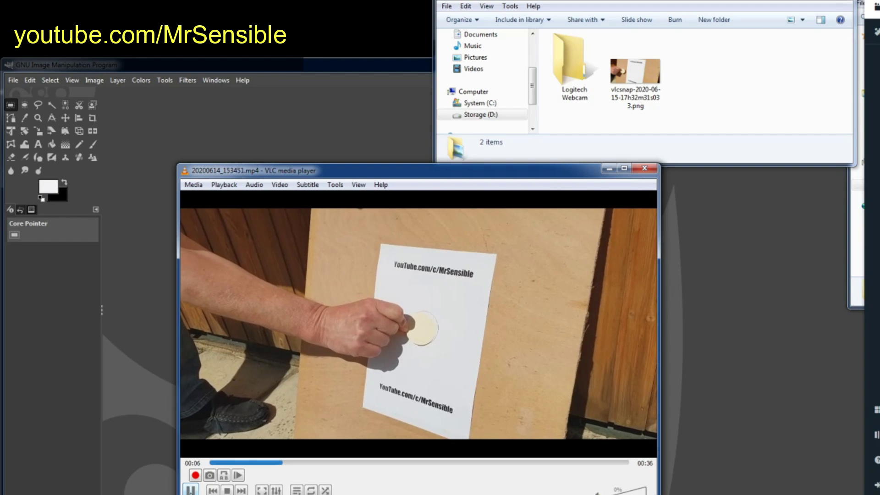
click(190, 491)
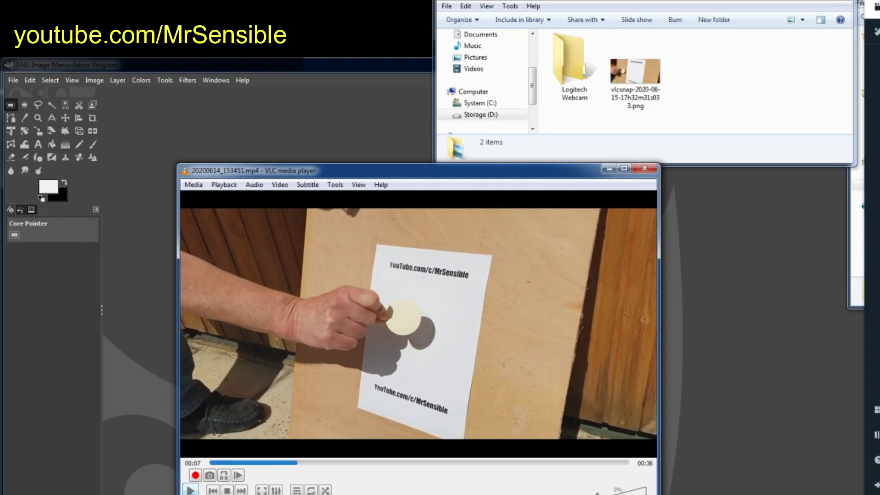
click(210, 475)
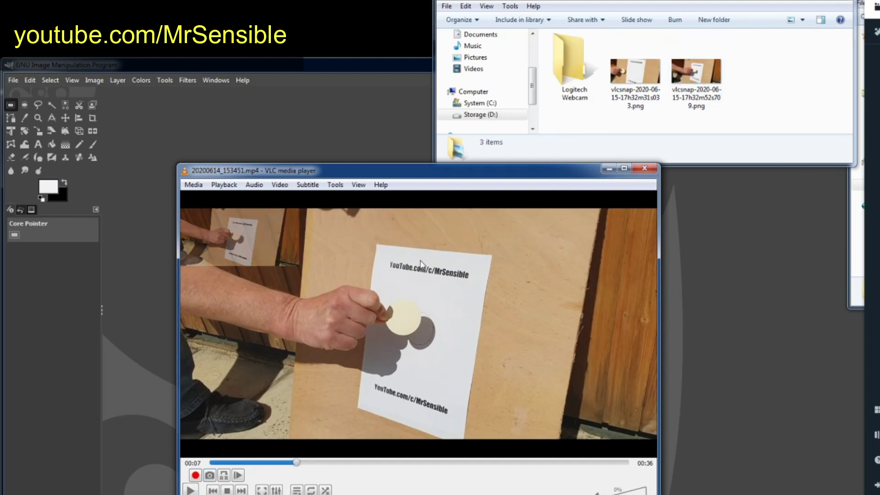
Step: Play the video on to 00:20, pause with the blurred shadow inside the drawn circle, and take a snapshot
click(189, 491)
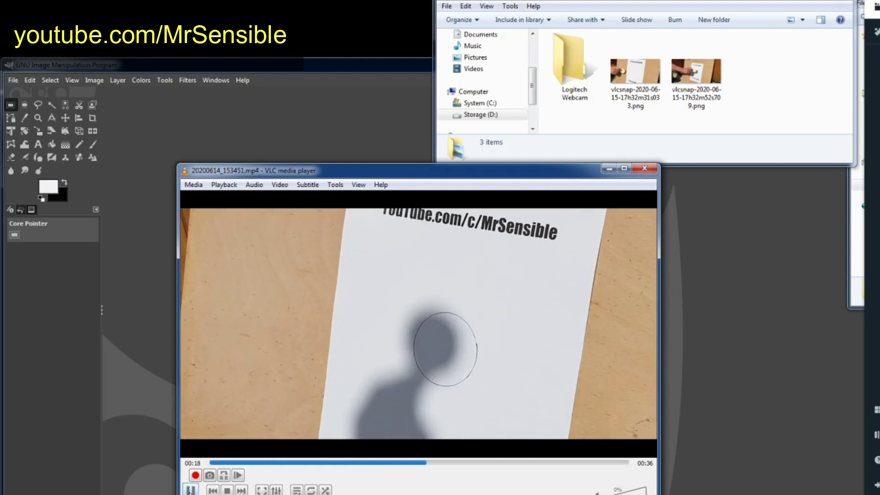
click(190, 489)
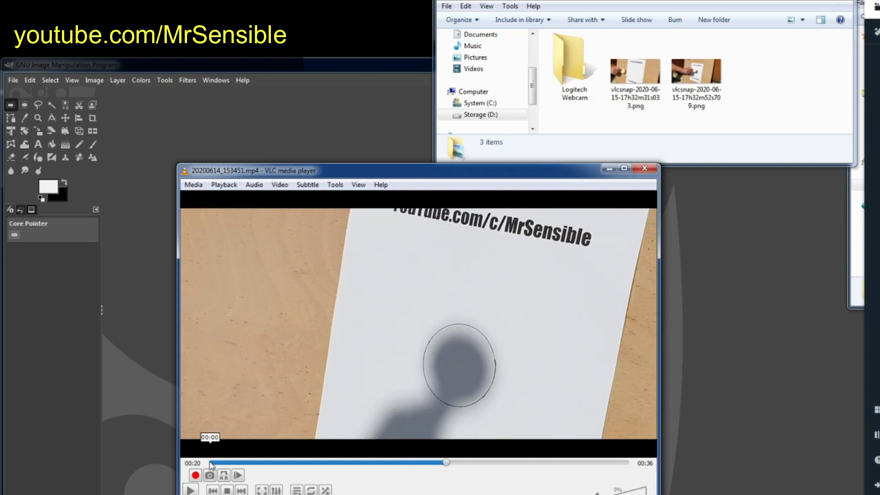
click(209, 476)
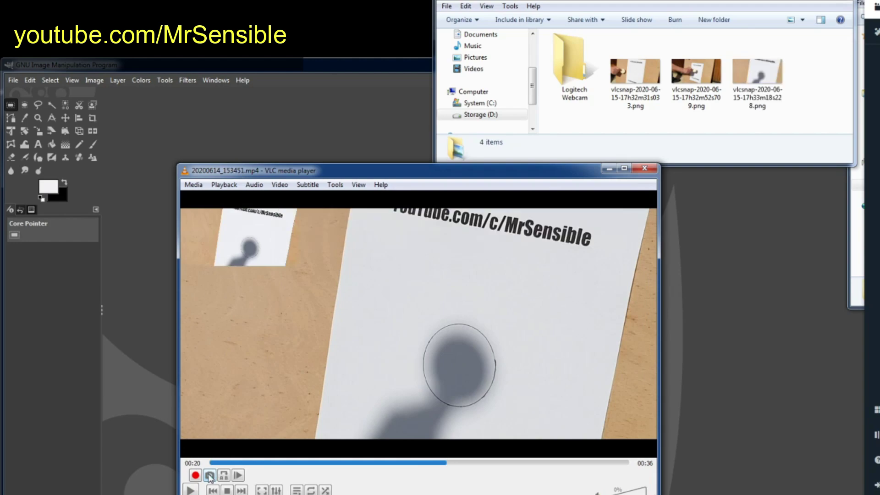
click(609, 169)
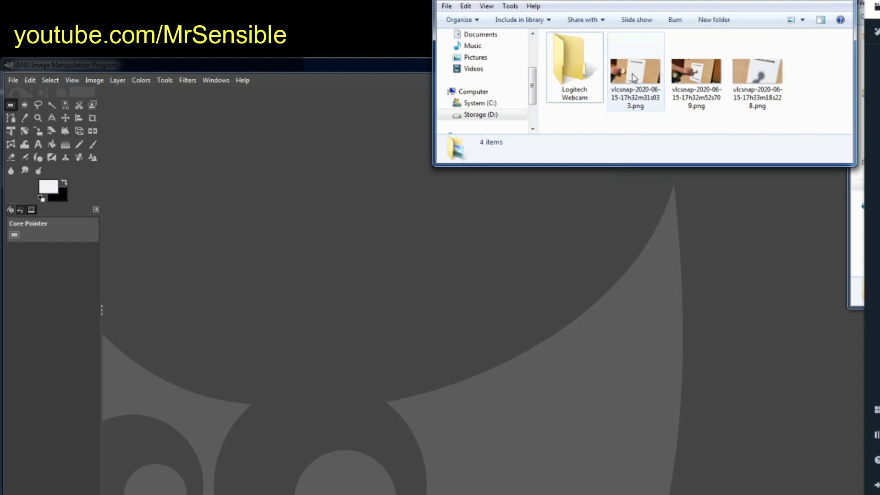
drag(633, 77, 358, 227)
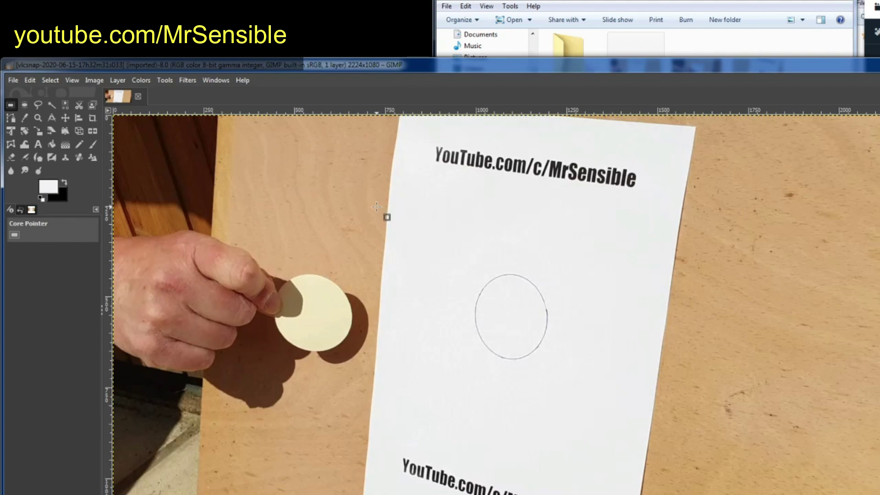
Step: Select the white paper by color in the first snapshot, clear it to the black background color, and drop the selection
click(162, 80)
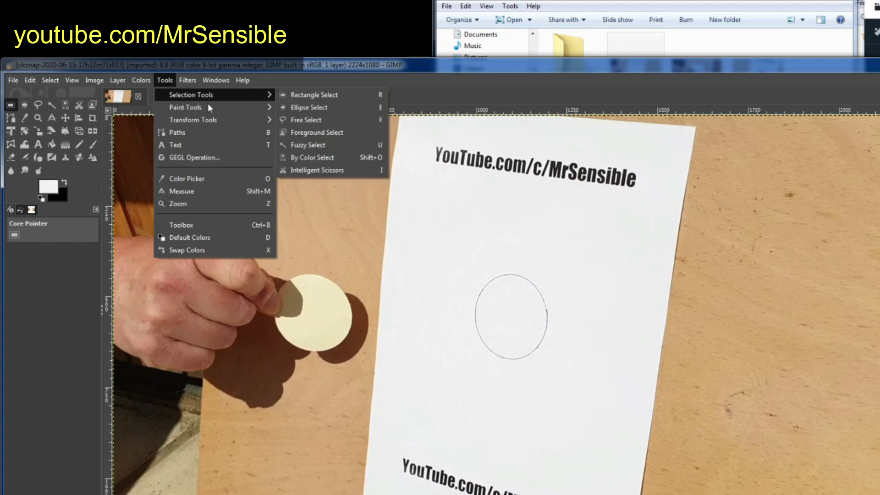
click(344, 158)
click(430, 198)
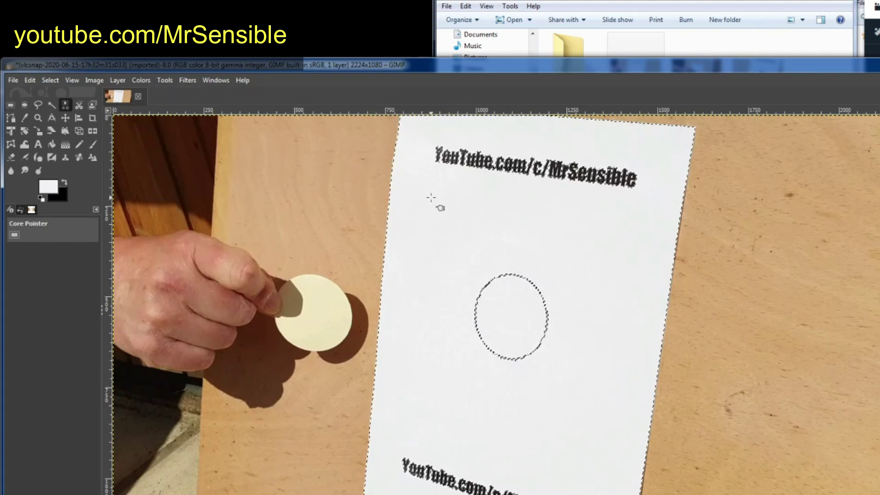
key(Delete)
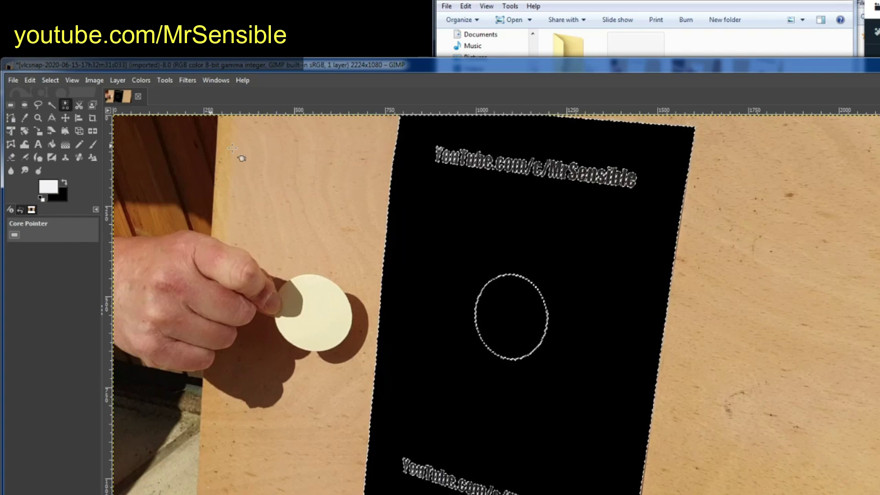
key(r)
click(279, 167)
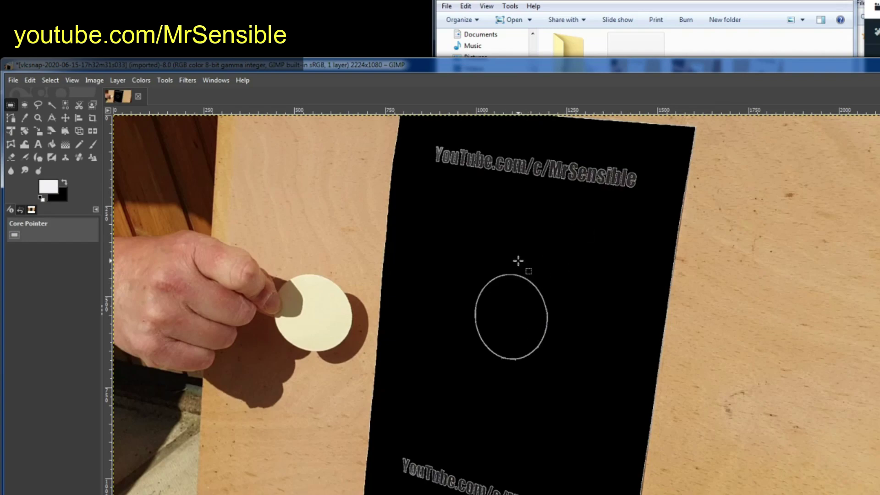
click(138, 96)
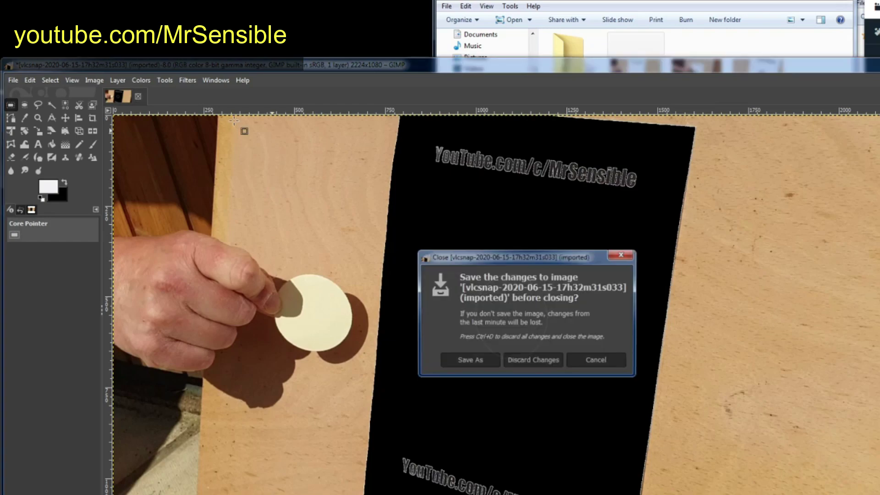
click(522, 360)
click(687, 2)
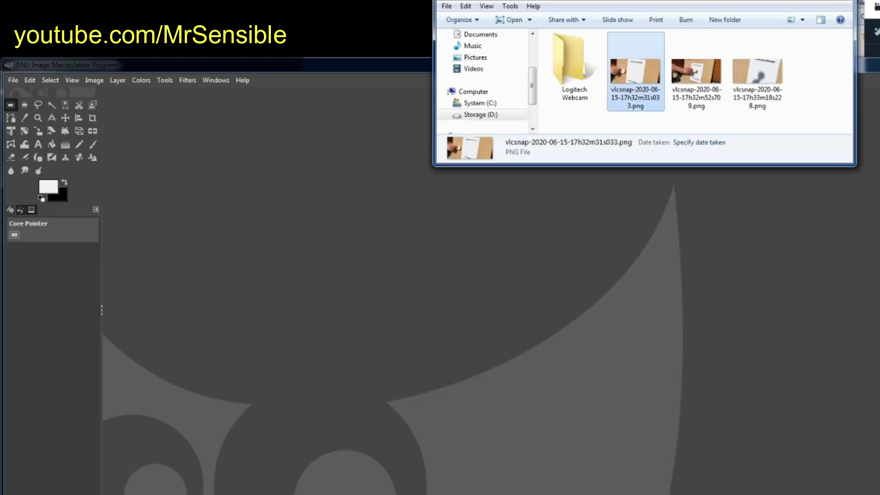
drag(696, 73, 340, 243)
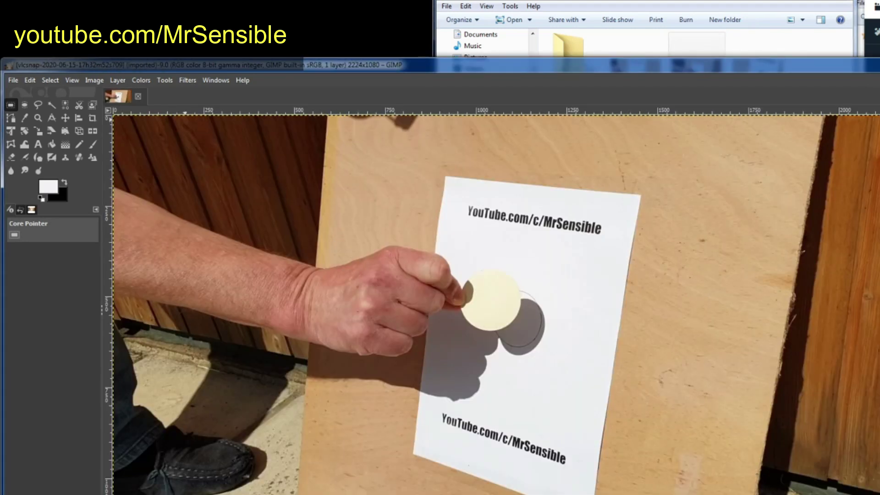
Step: Clear the sunlit white paper around the disc and its shadow to black with a by-color selection, and deselect it
click(160, 80)
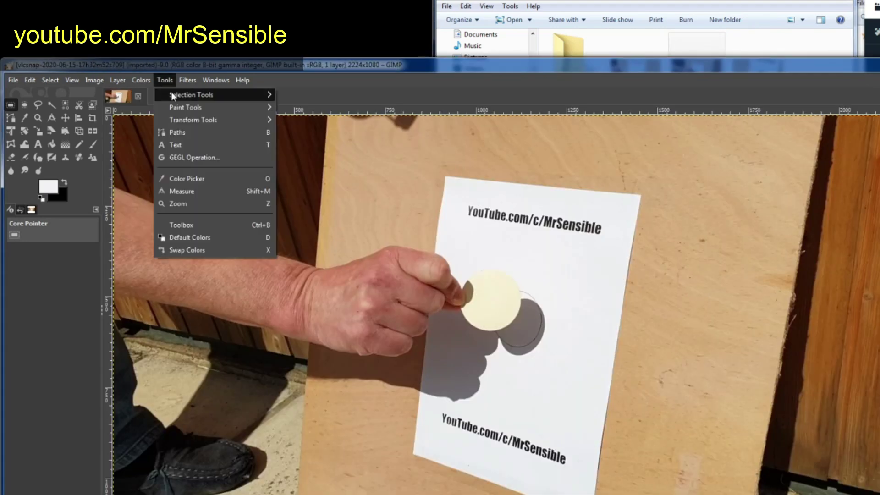
mouse_move(192, 96)
click(338, 156)
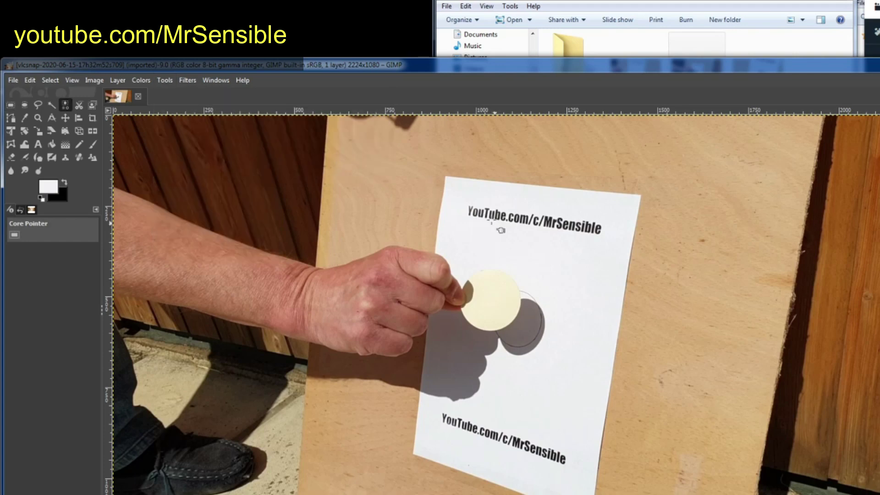
click(557, 251)
key(Delete)
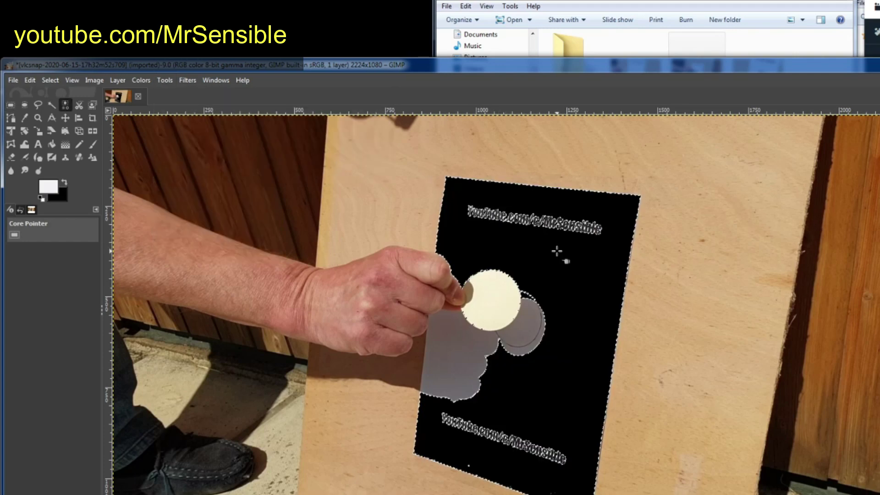
click(10, 105)
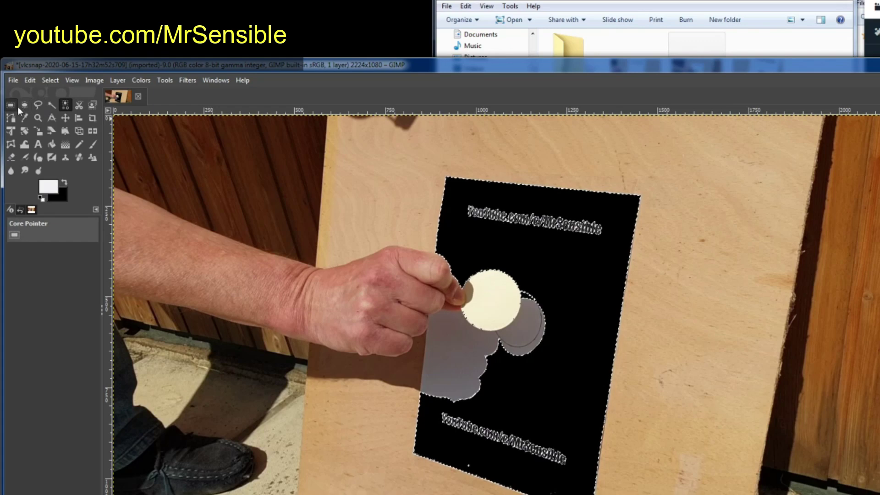
click(357, 180)
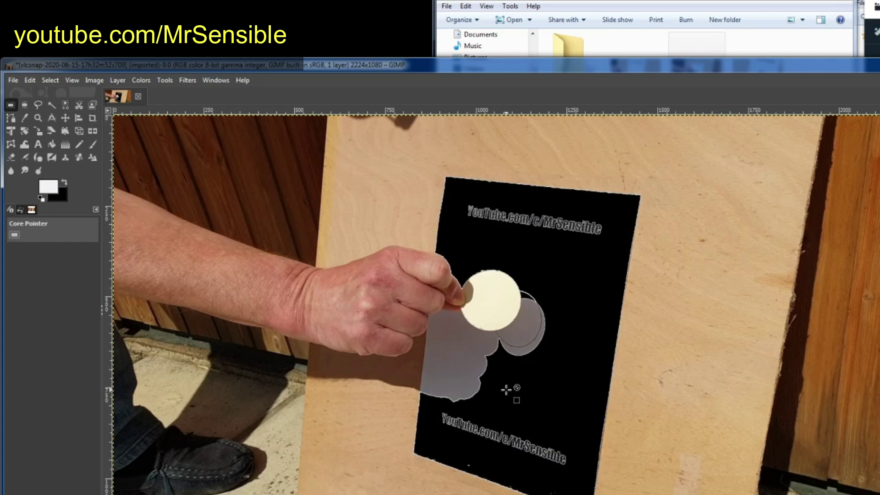
scroll(506, 389, up, 1)
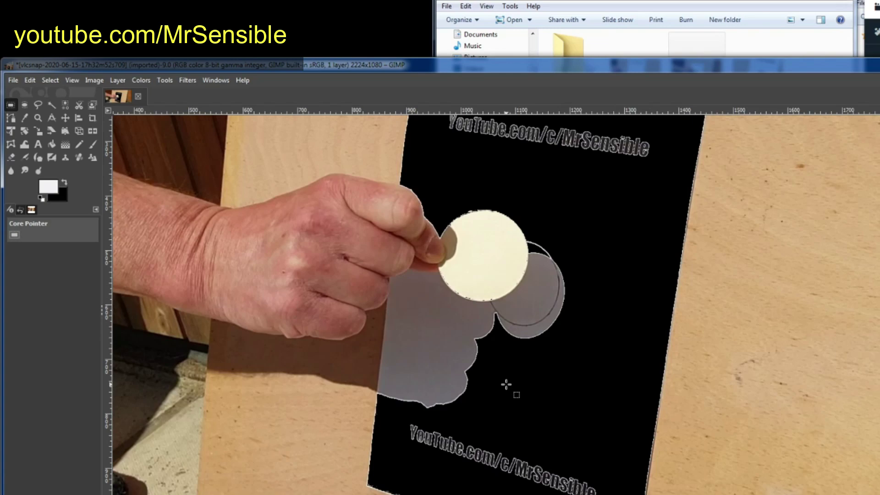
click(138, 97)
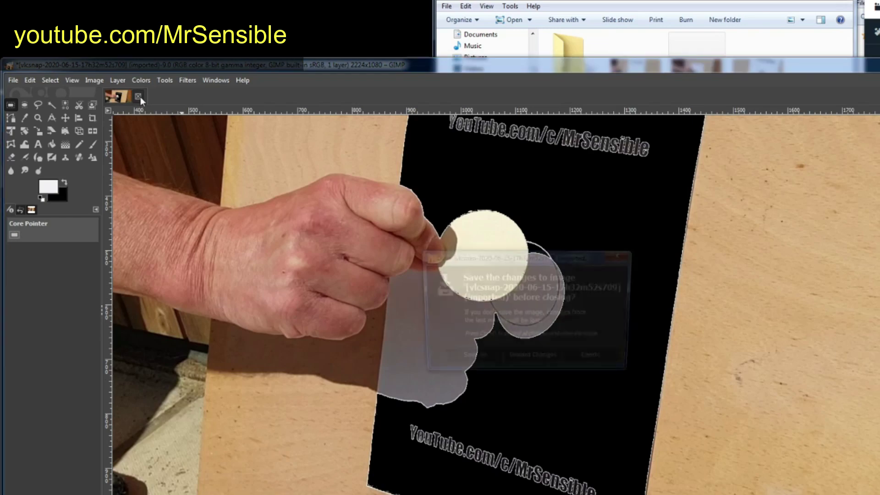
click(540, 361)
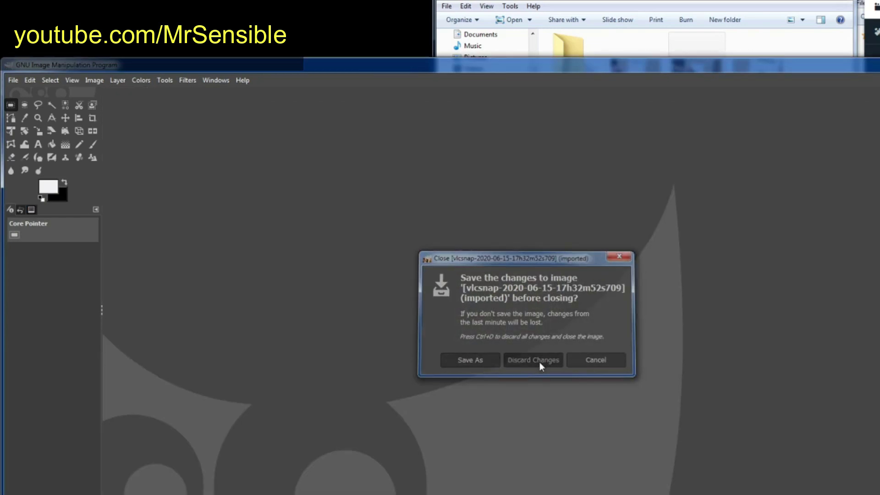
click(764, 2)
click(759, 77)
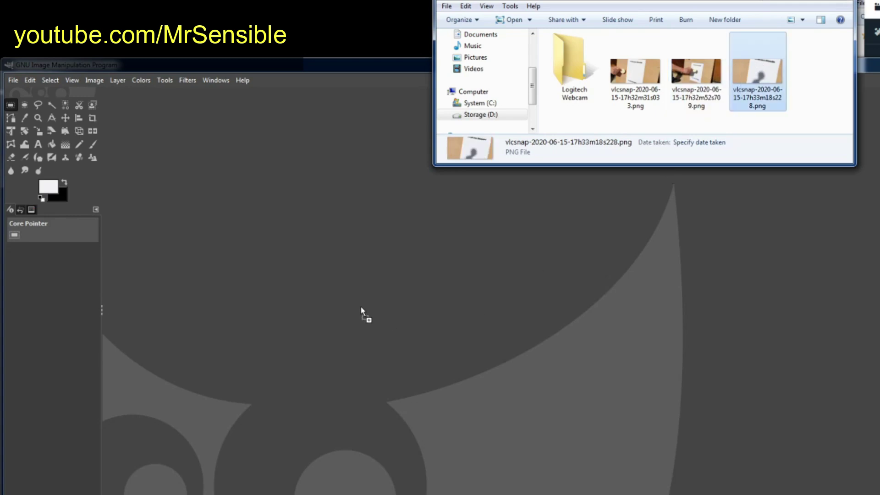
drag(361, 308, 359, 306)
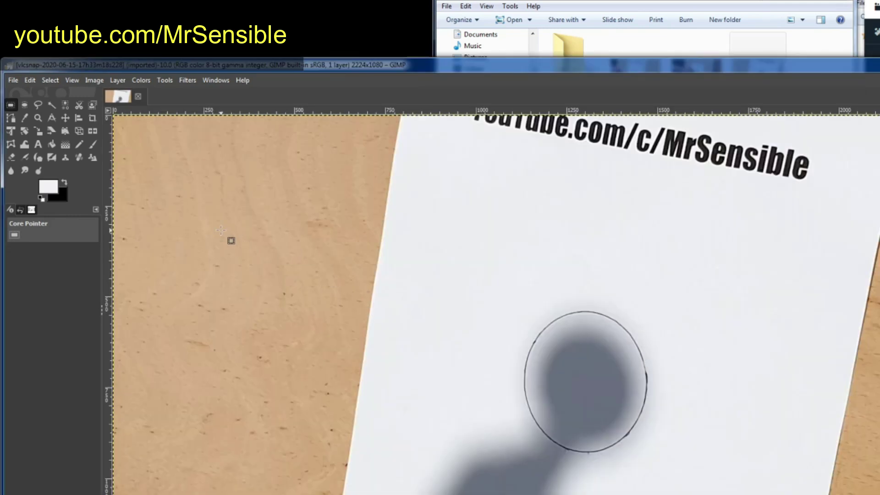
Step: Select the white paper around the blurred shadow by color, clear it to black, and remove the selection
click(165, 78)
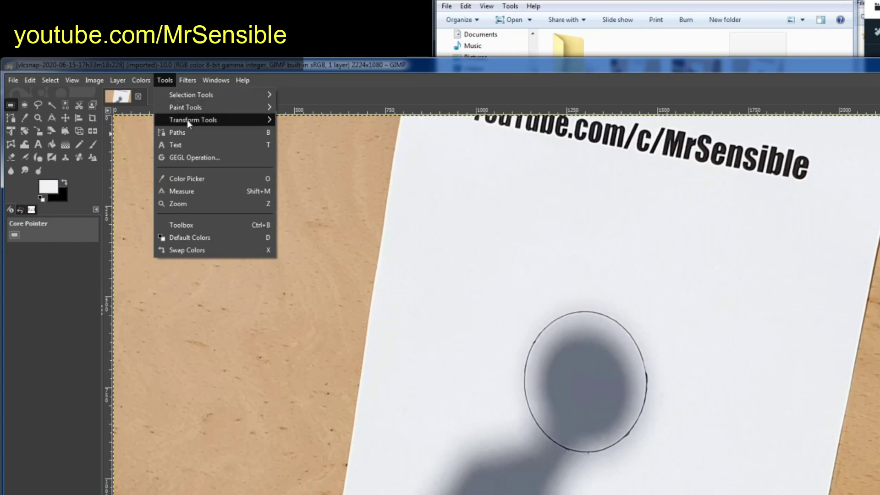
mouse_move(182, 95)
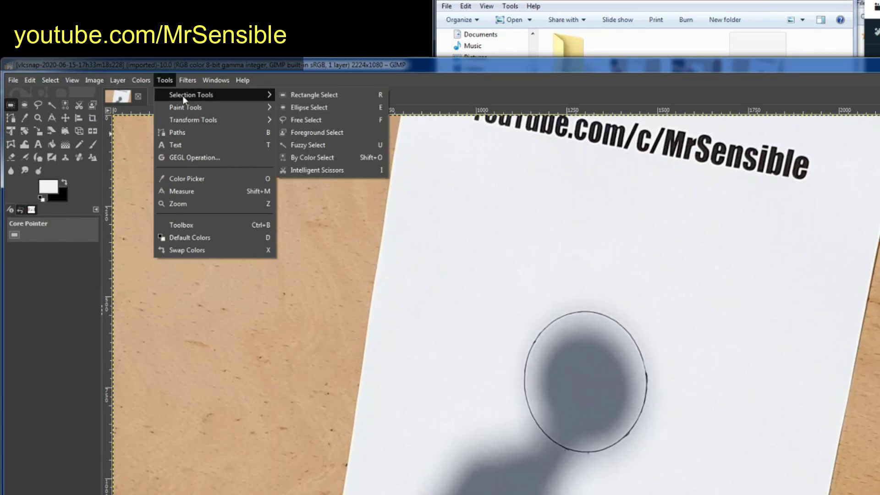
click(313, 158)
click(596, 252)
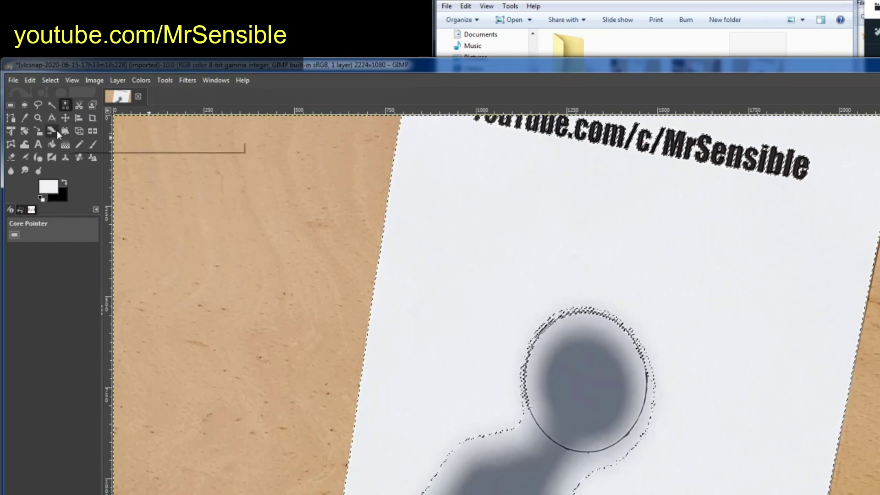
key(Delete)
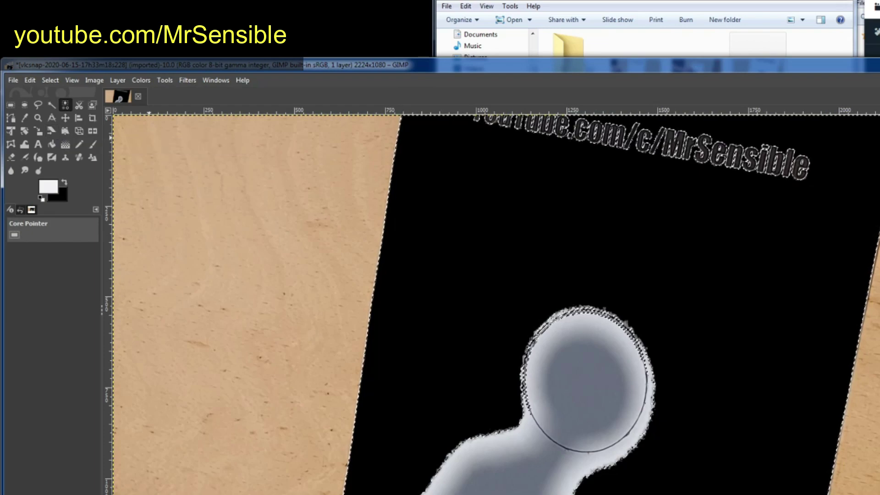
click(11, 106)
click(217, 165)
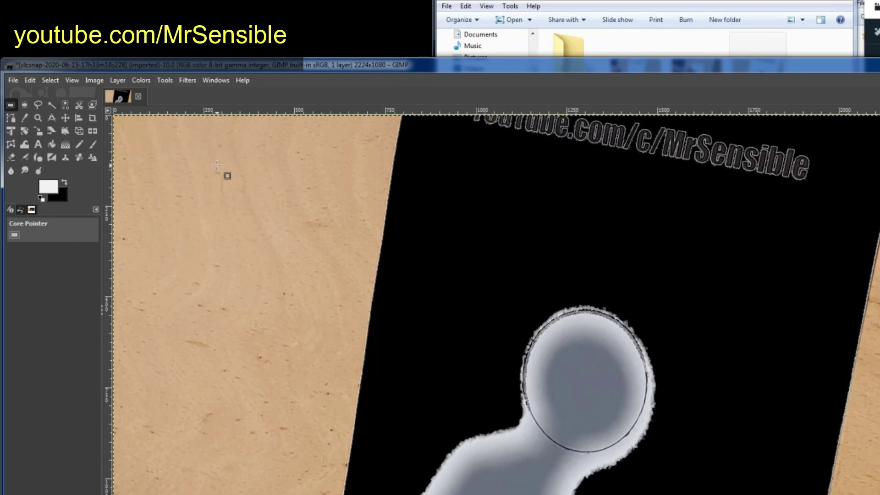